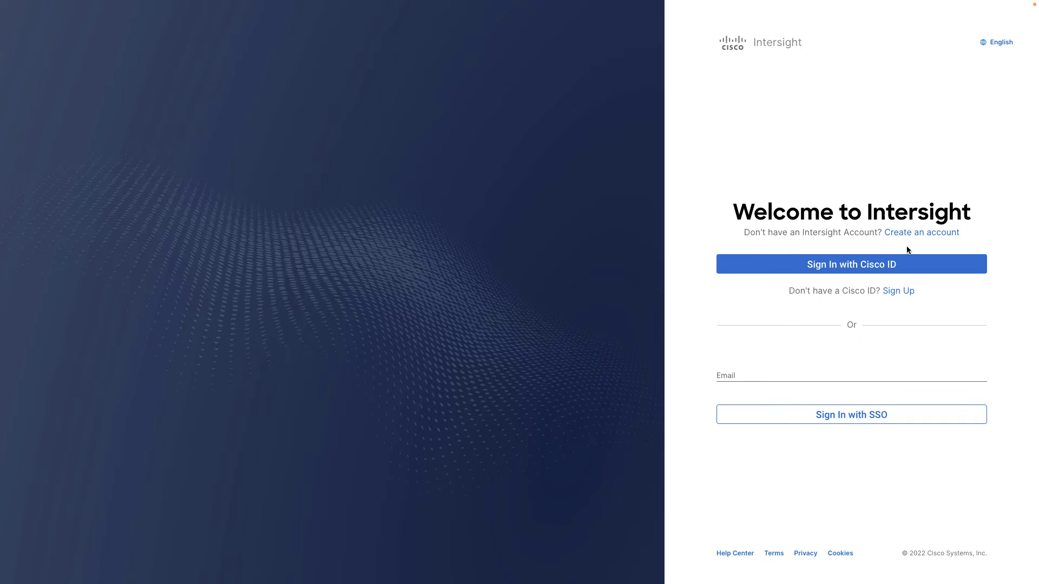
Start creating a new Intersight account from the welcome page.
click(922, 234)
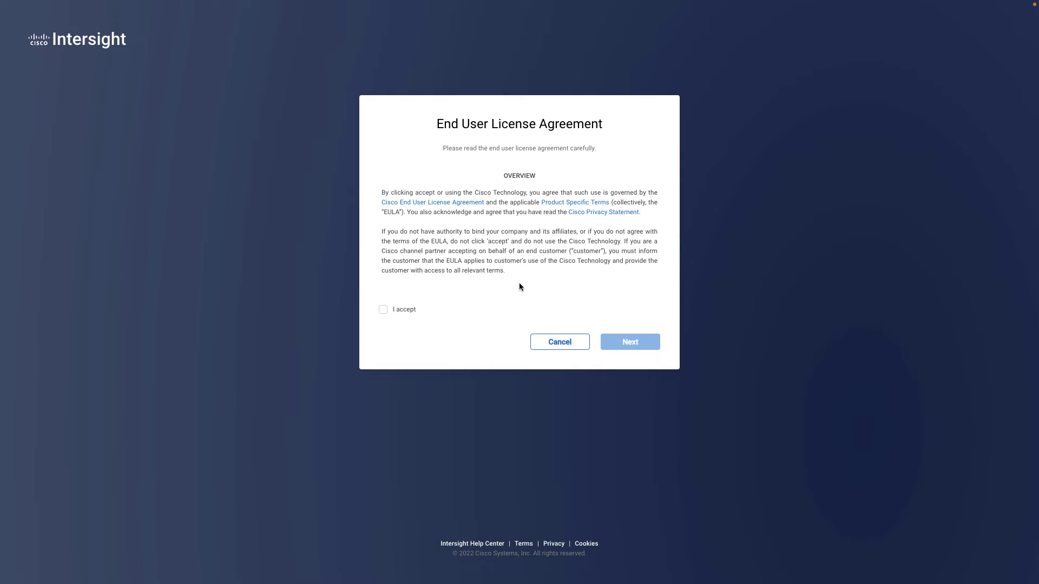
Accept the EULA and create an account named 'customeraccount'.
click(382, 310)
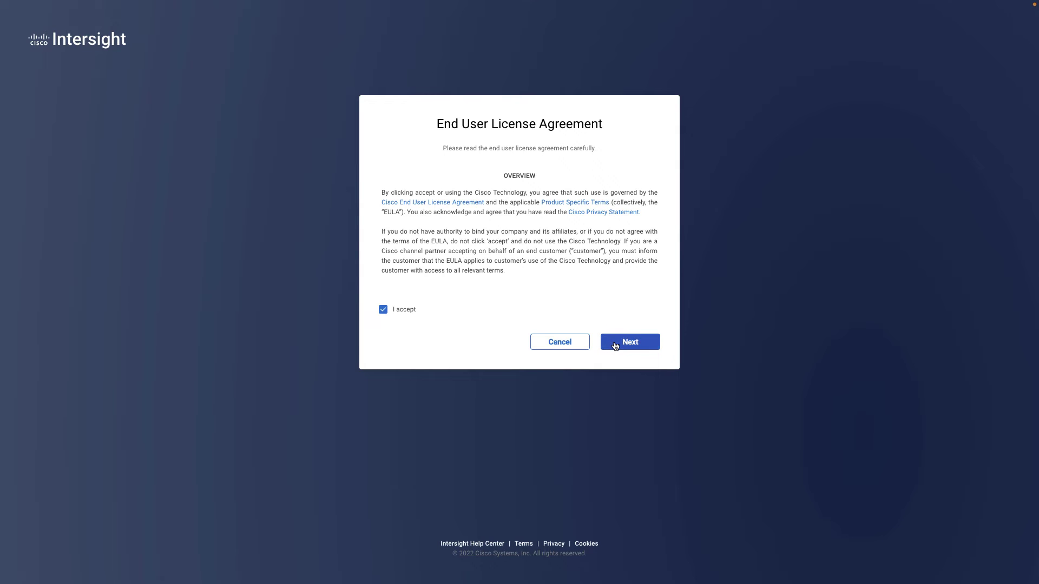
click(615, 345)
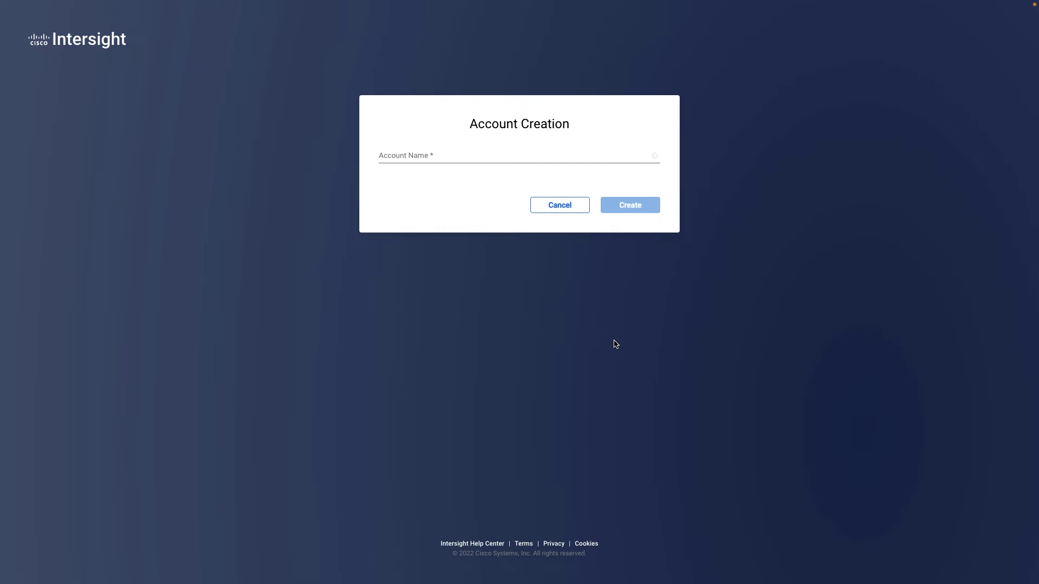
click(379, 156)
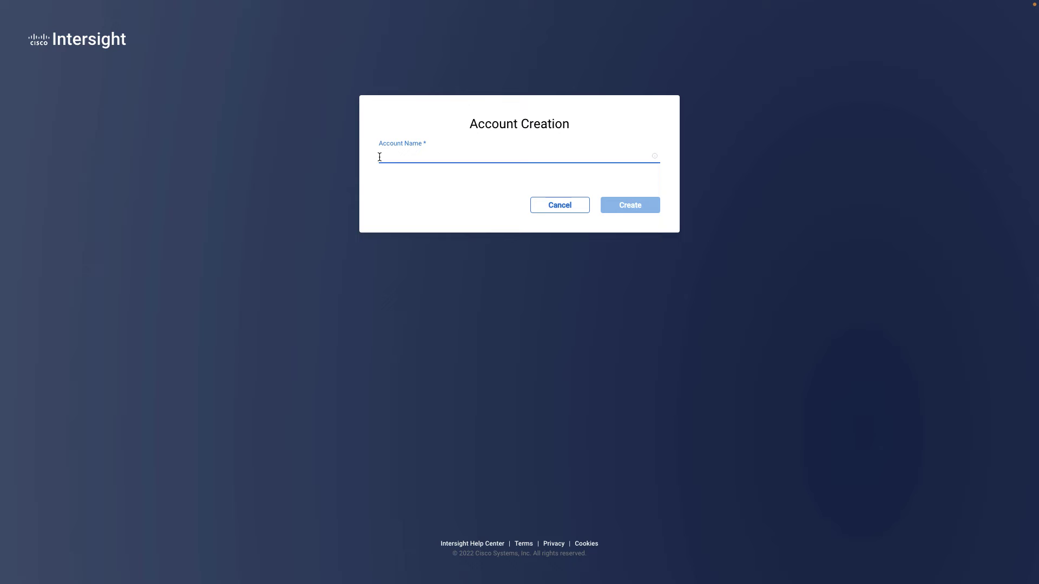
text(customer)
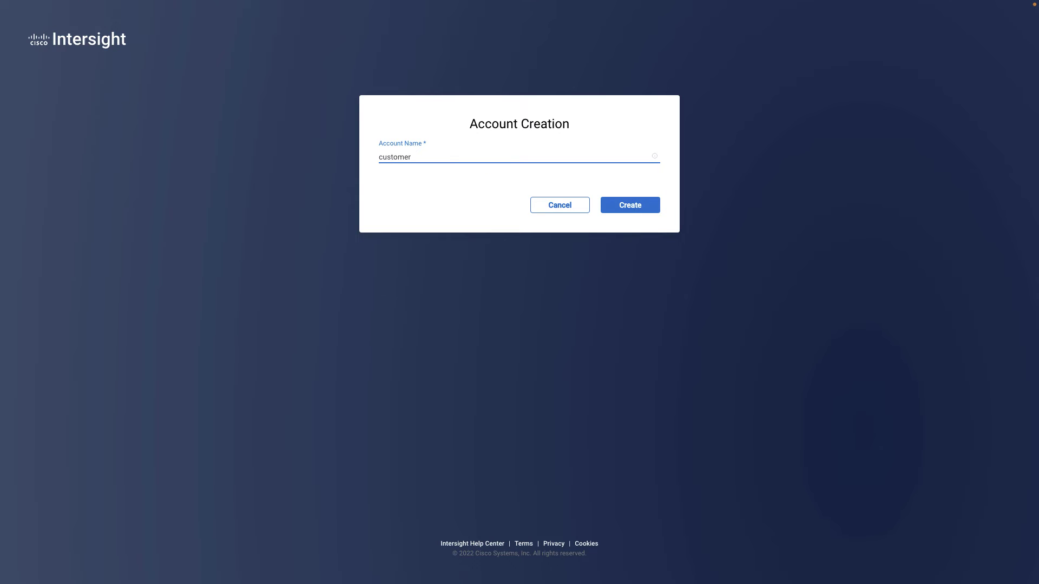
text(account)
click(614, 205)
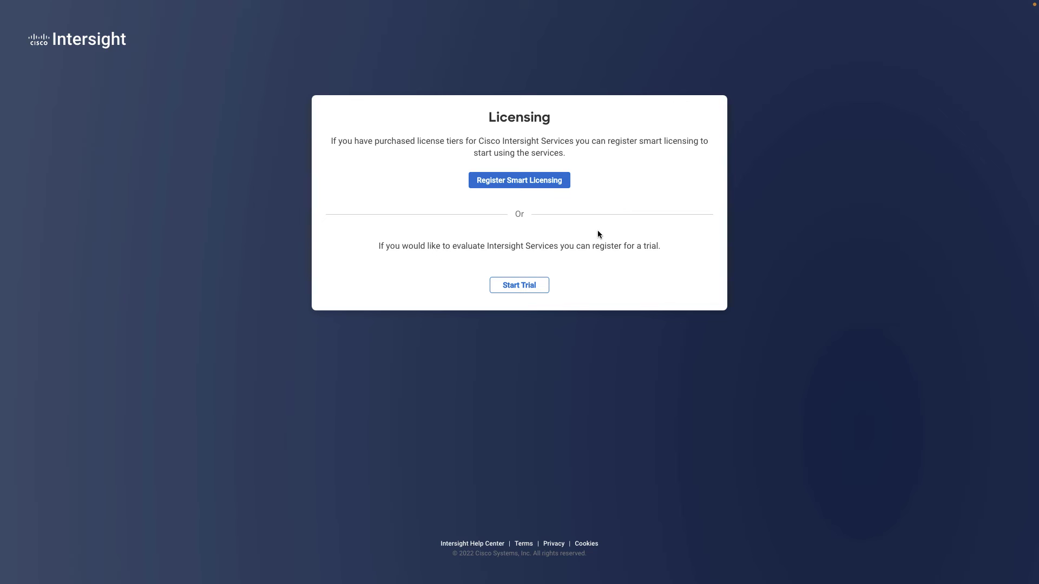
Choose a trial instead of smart licensing and start the Infrastructure Service & Cloud Orchestrator trial.
click(544, 290)
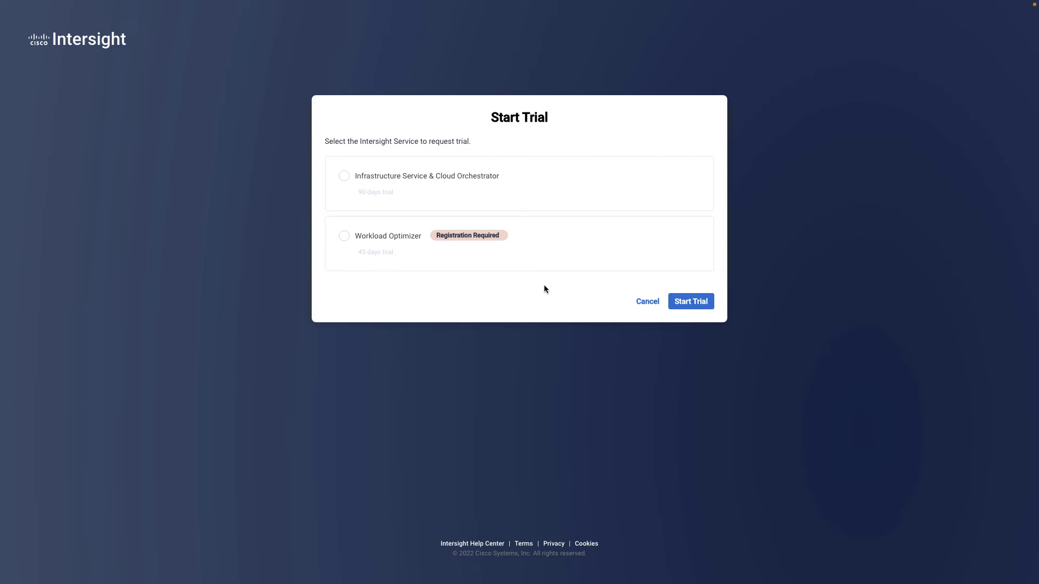
click(344, 177)
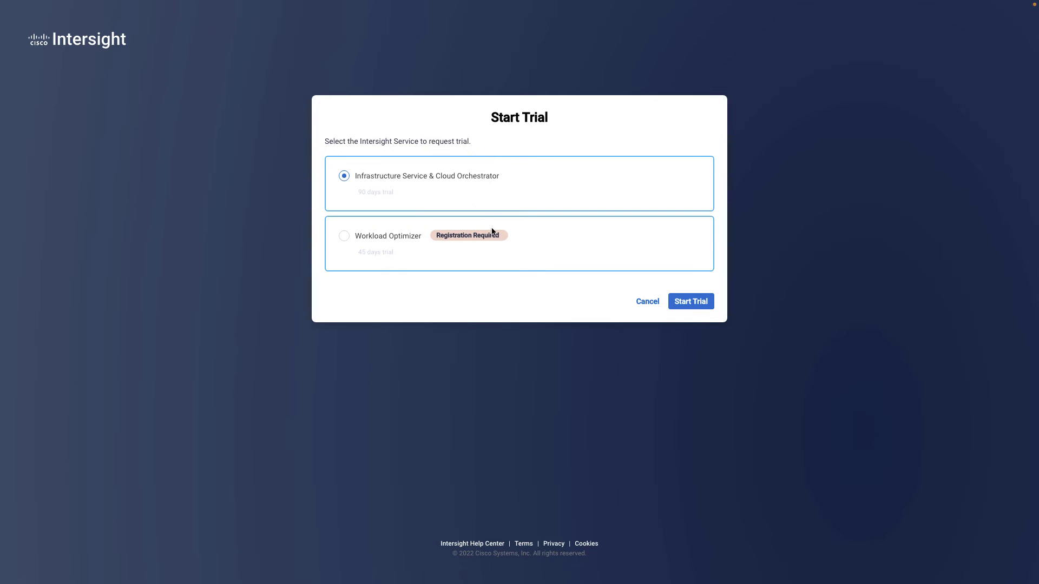
click(688, 307)
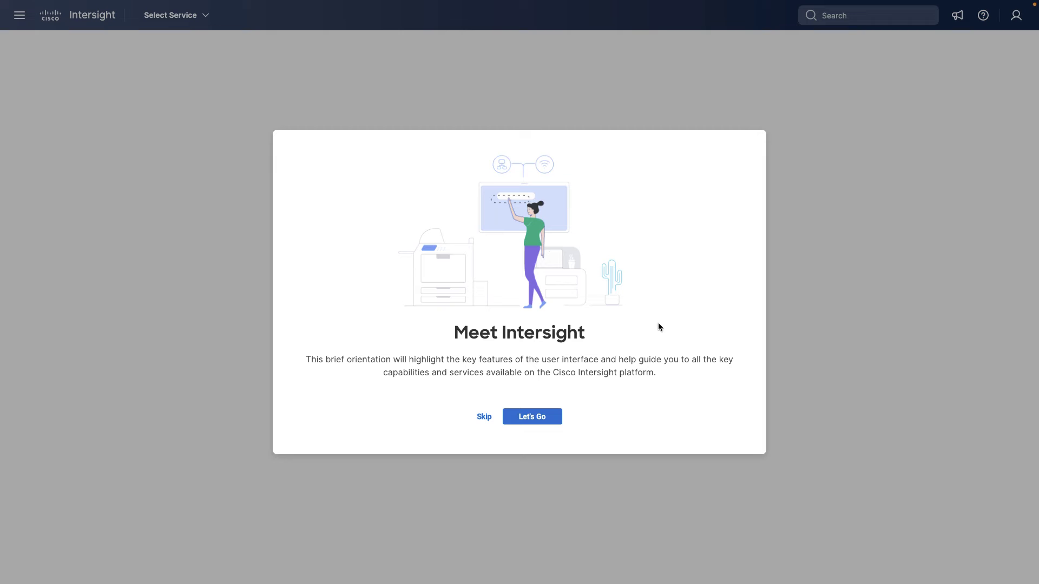
Skip the Meet Intersight orientation.
click(484, 417)
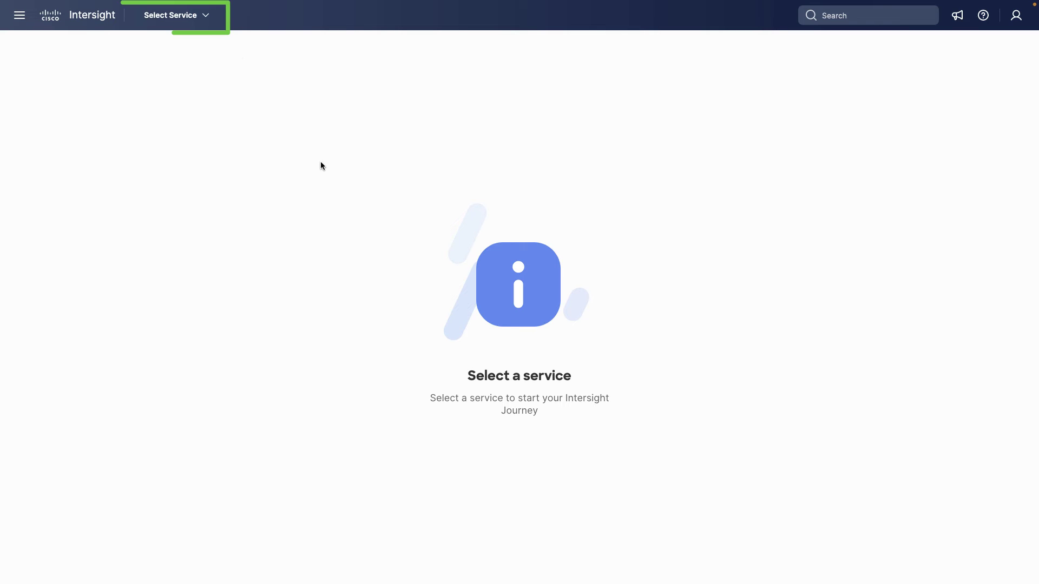
Switch to the System service to see the customeraccount Account Details.
click(206, 18)
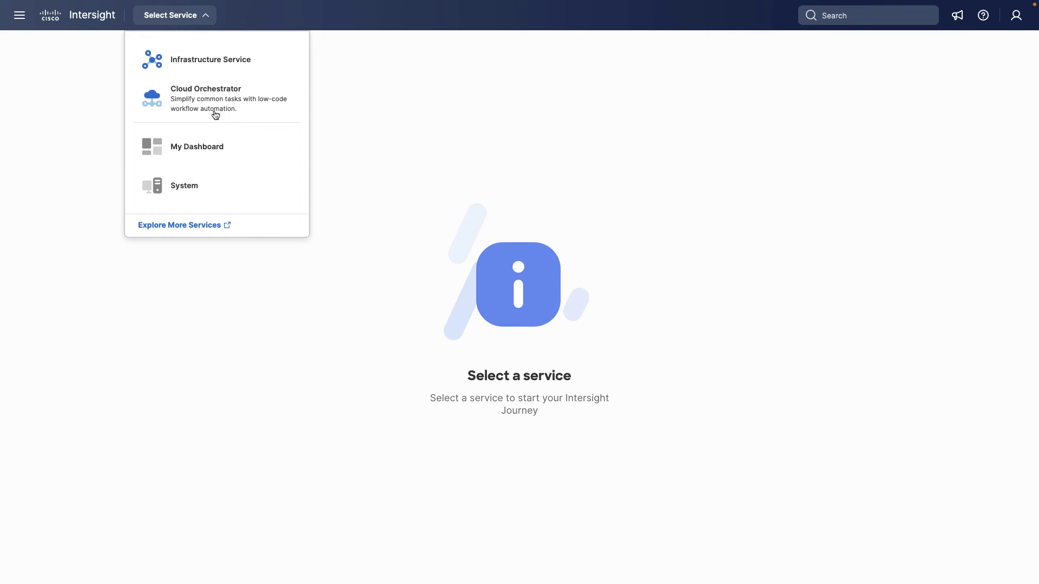
click(221, 204)
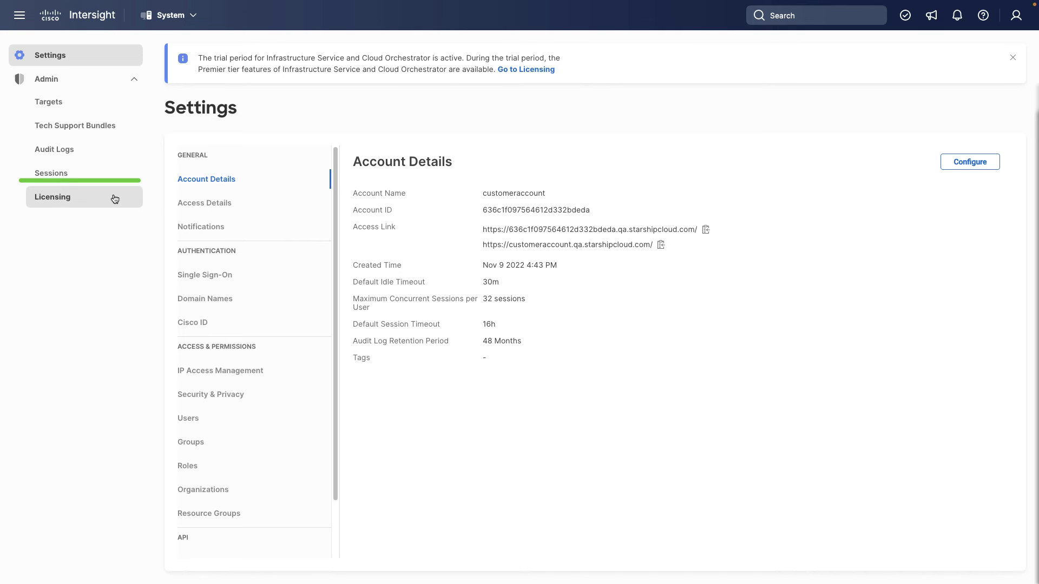
Open the Licensing page and check the Actions list without choosing anything.
click(88, 200)
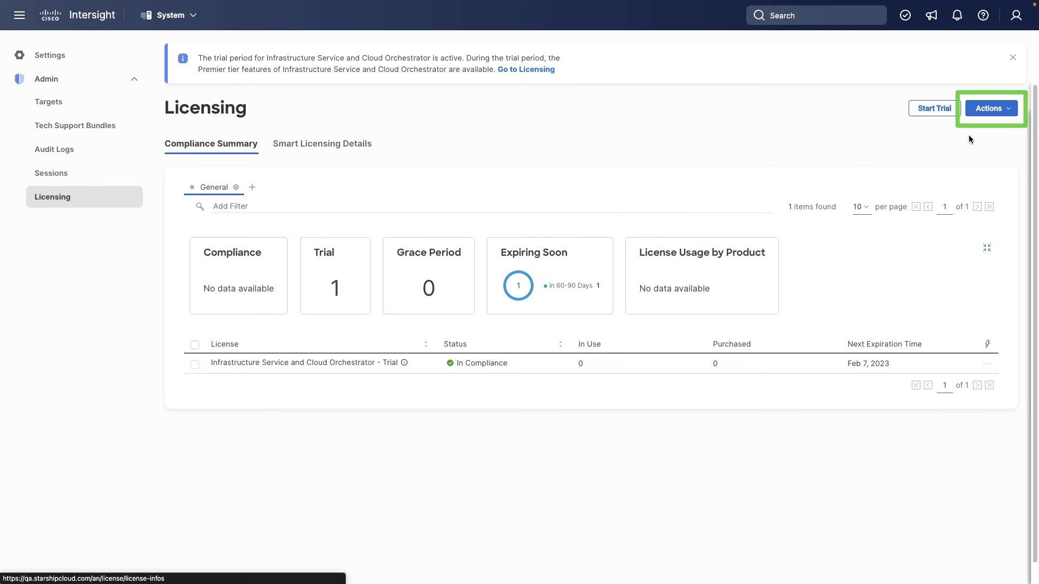
click(1009, 110)
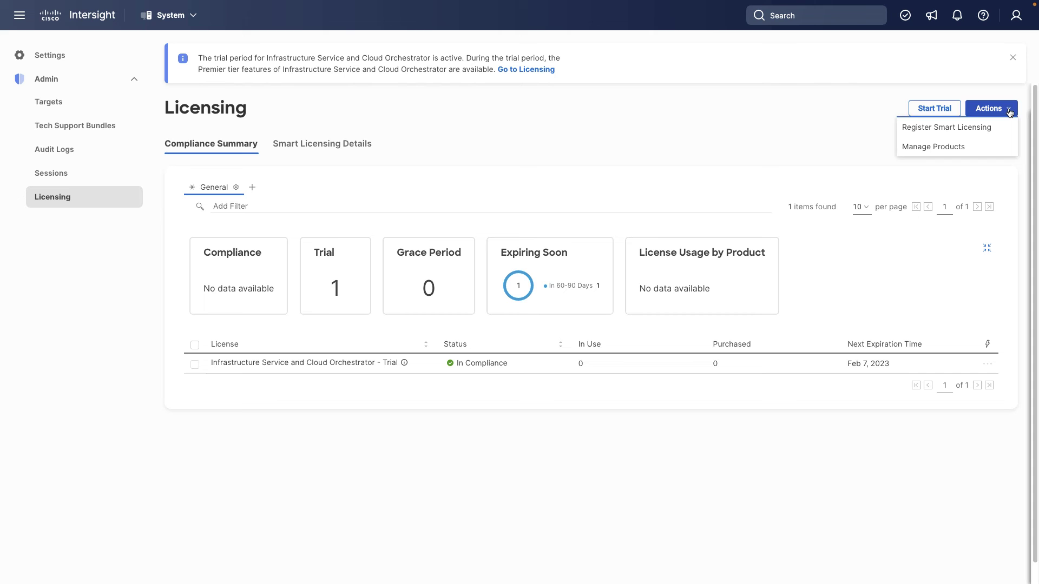
click(1009, 110)
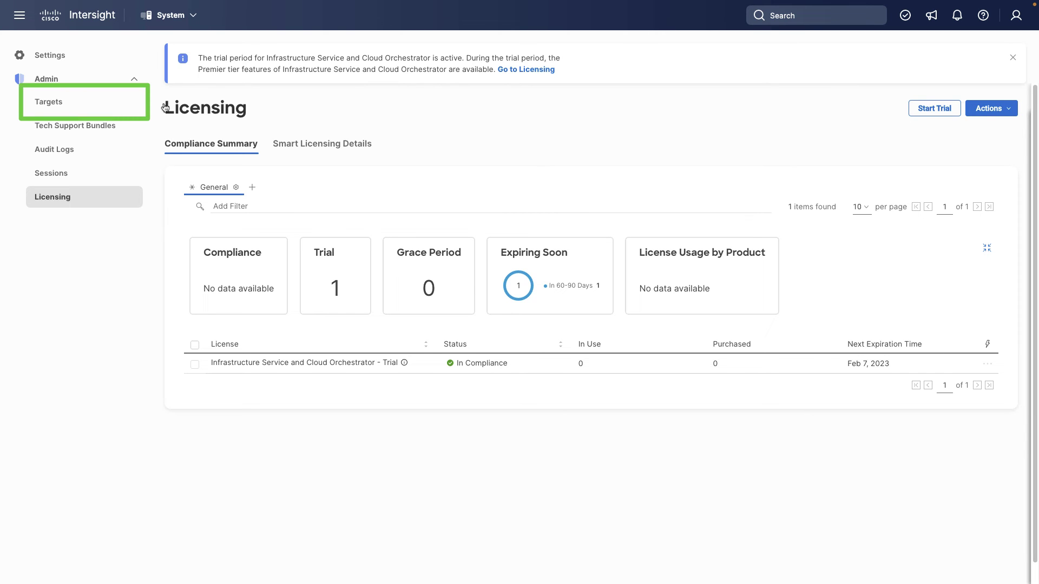
From Targets, start a new claim with Cisco UCS Domain (UCSM Managed) as the target type.
click(139, 105)
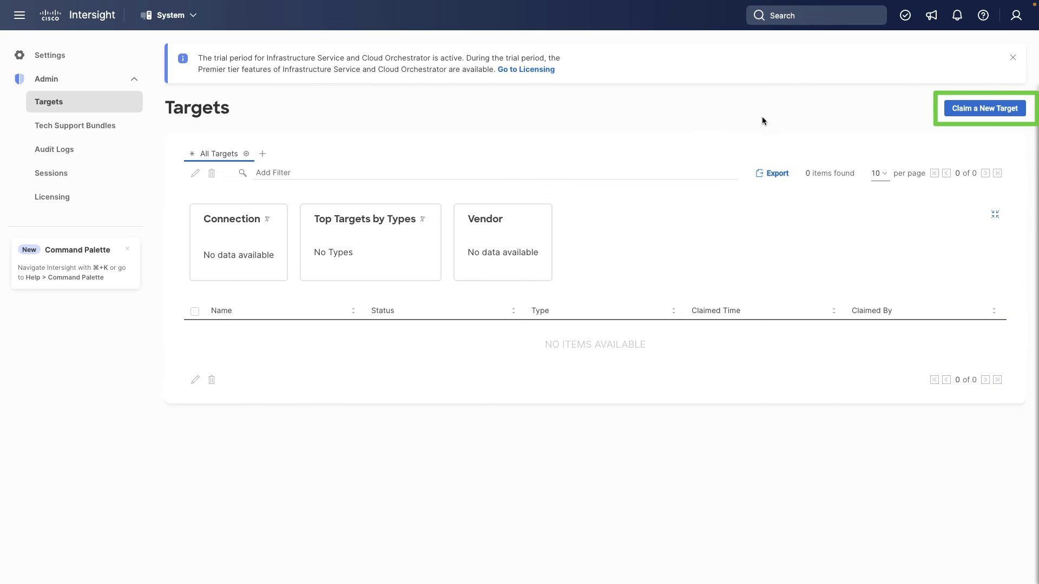
click(950, 113)
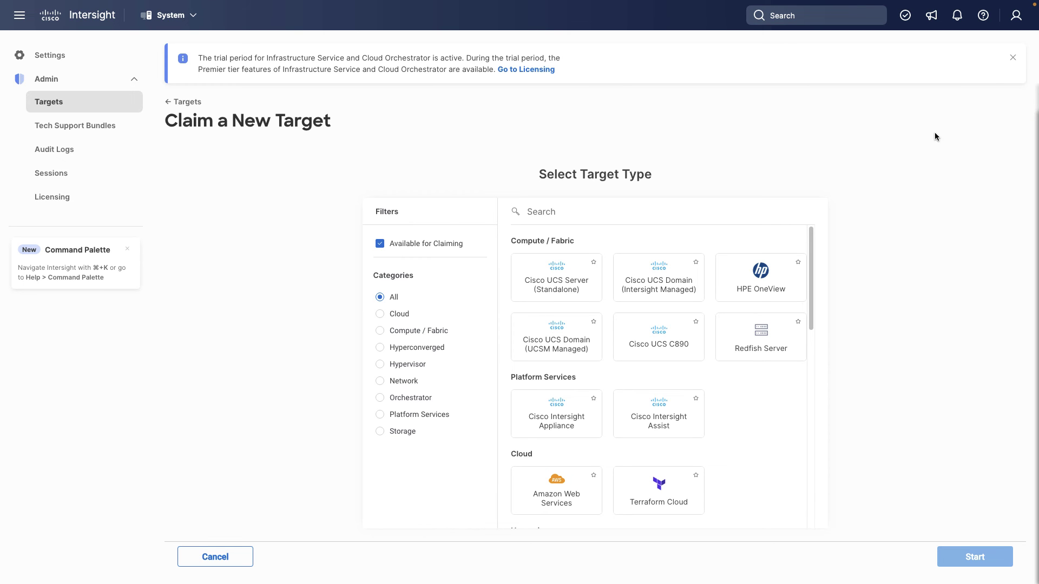
mouse_move(812, 280)
mouse_down()
mouse_move(798, 365)
mouse_move(814, 359)
mouse_move(814, 274)
mouse_up()
scroll(797, 365, down, 3)
scroll(793, 424, up, 2)
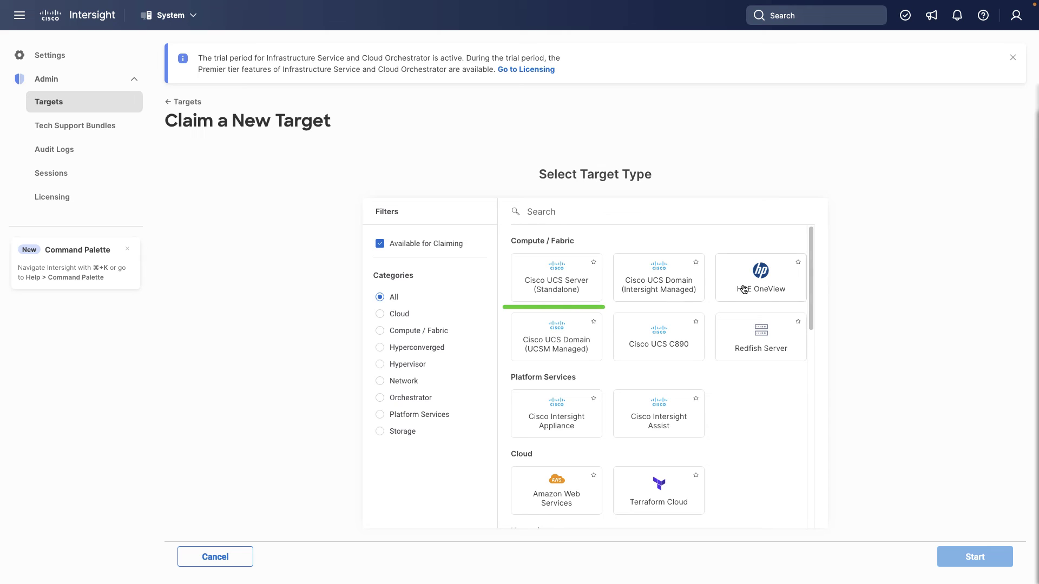
click(599, 334)
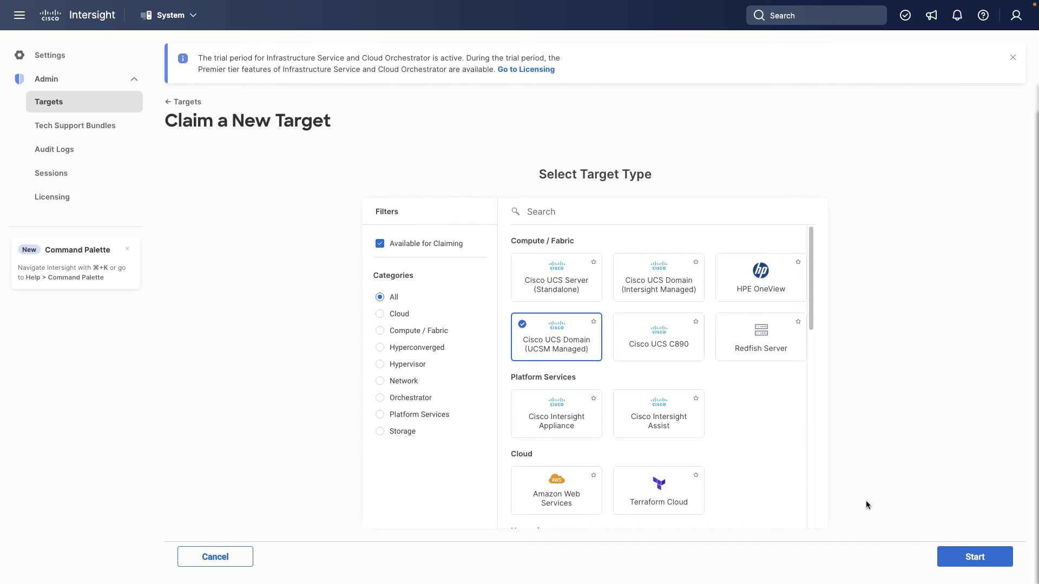
Continue to the UCSM domain claim form.
click(950, 559)
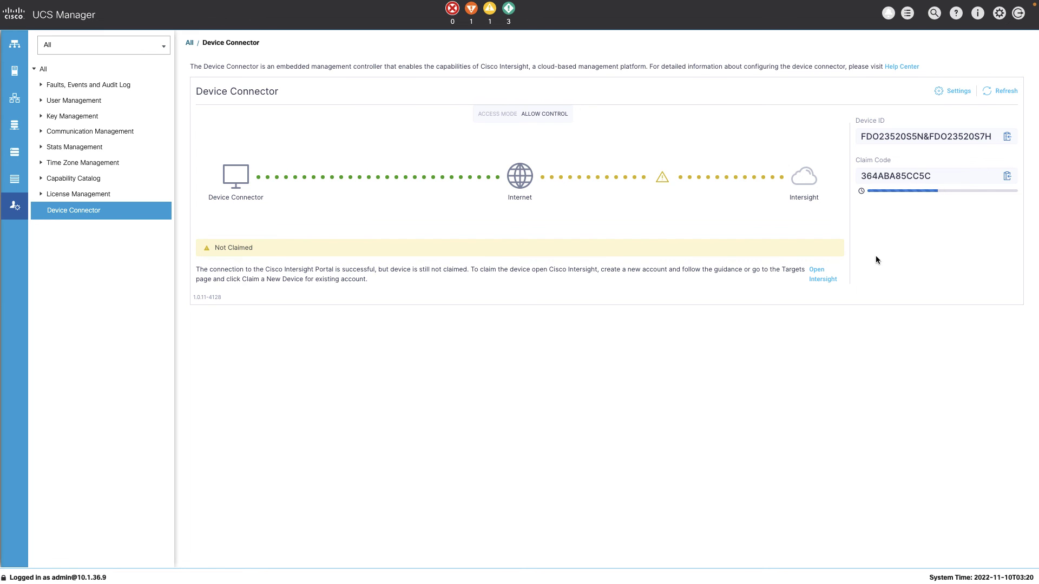
Copy the Device ID and claim code from UCS Manager into the form and claim juggernaut.
click(1007, 139)
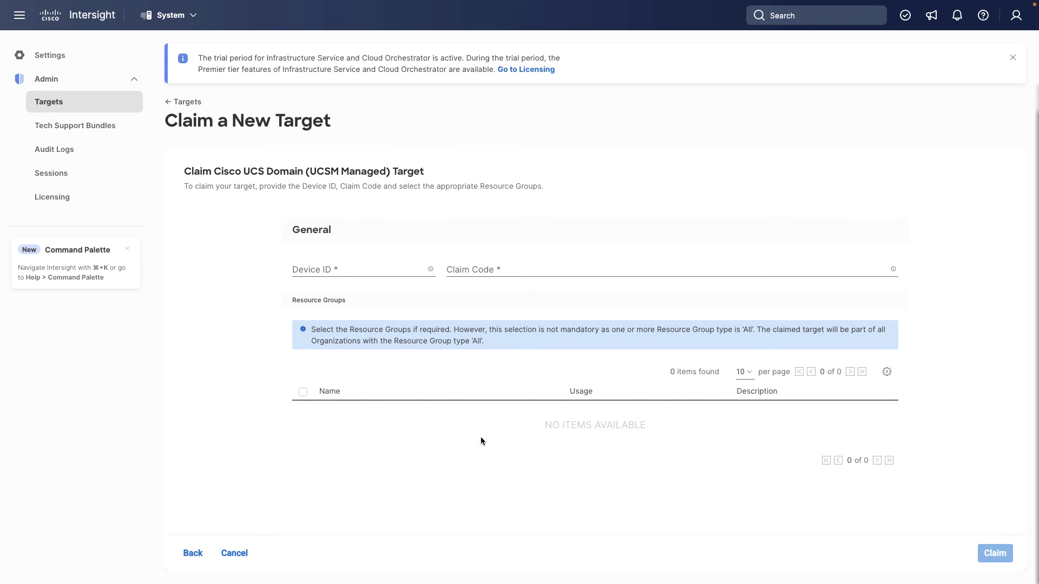
click(402, 271)
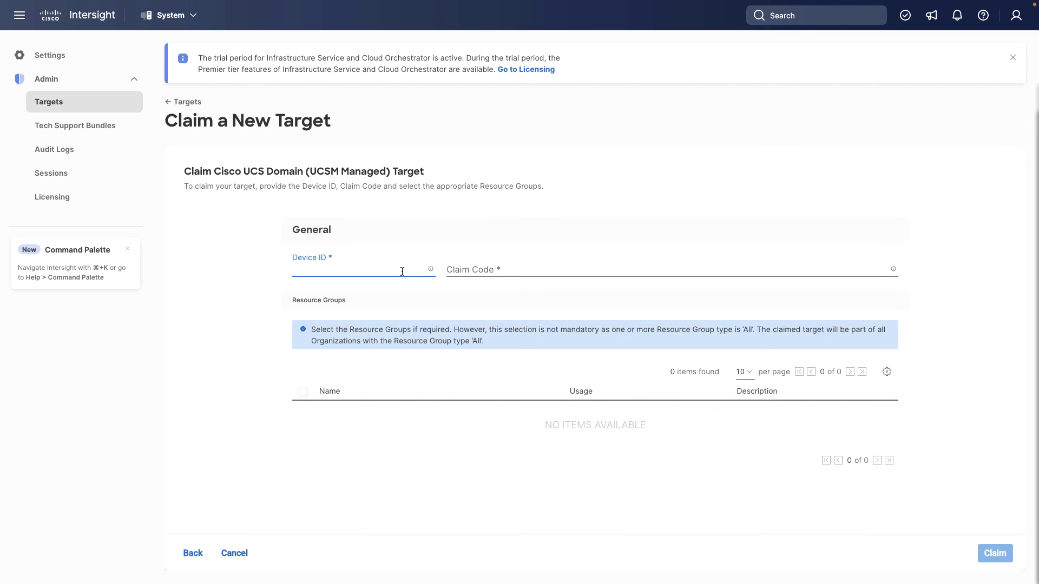
key(ctrl+v)
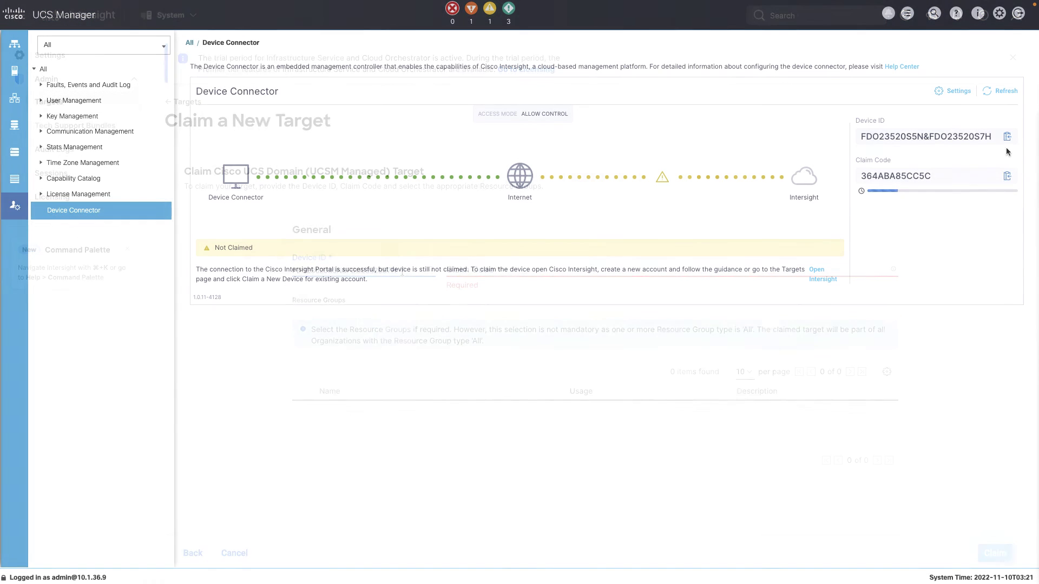
click(1007, 179)
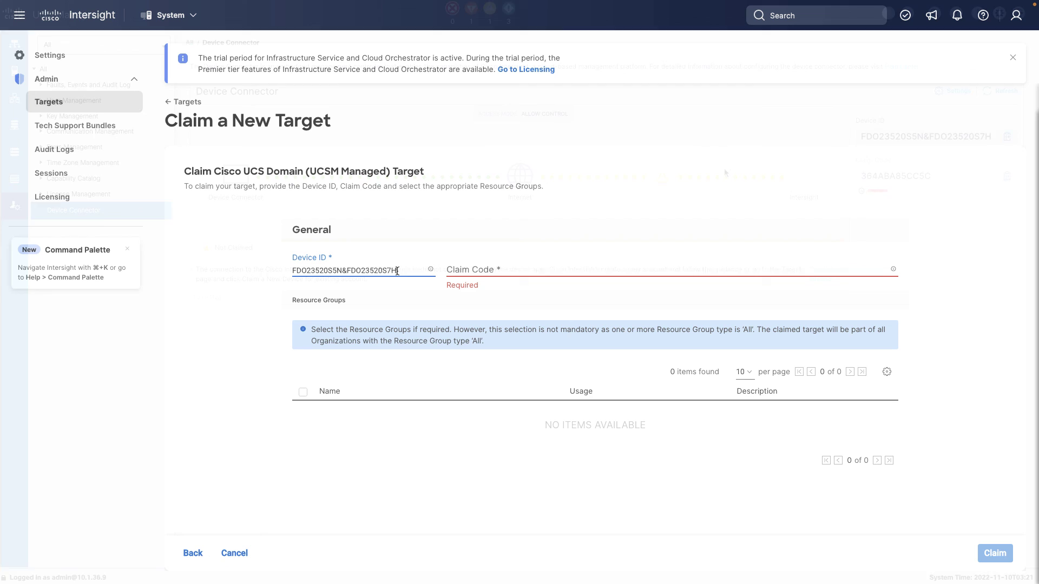
click(584, 272)
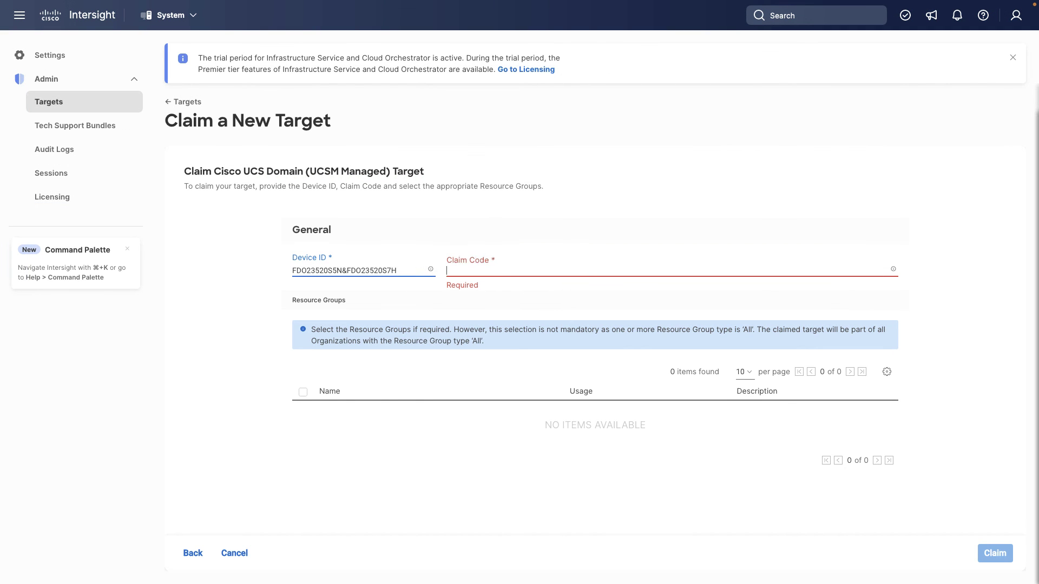
key(super+v)
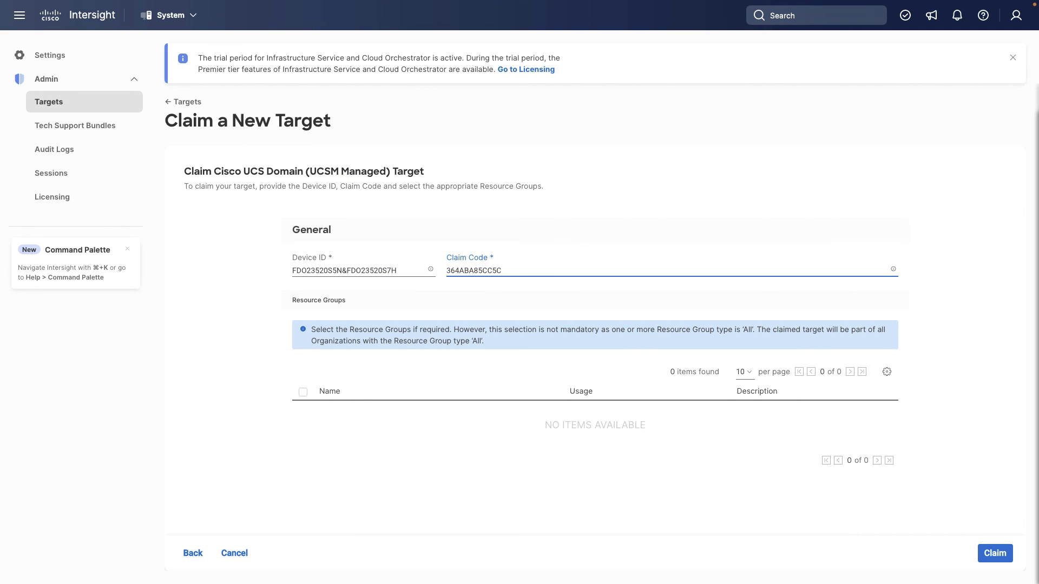
key(Tab)
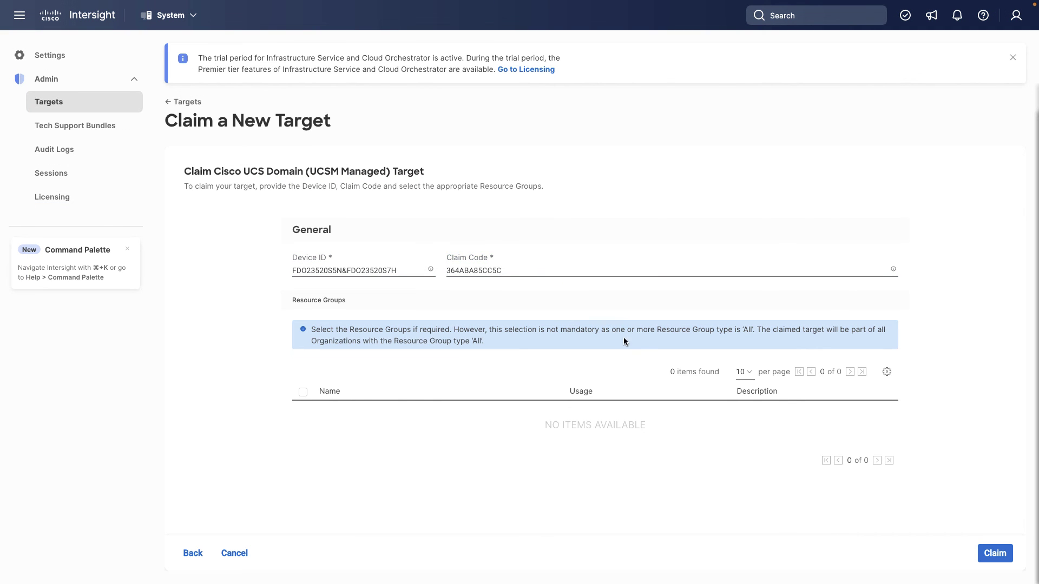
click(982, 561)
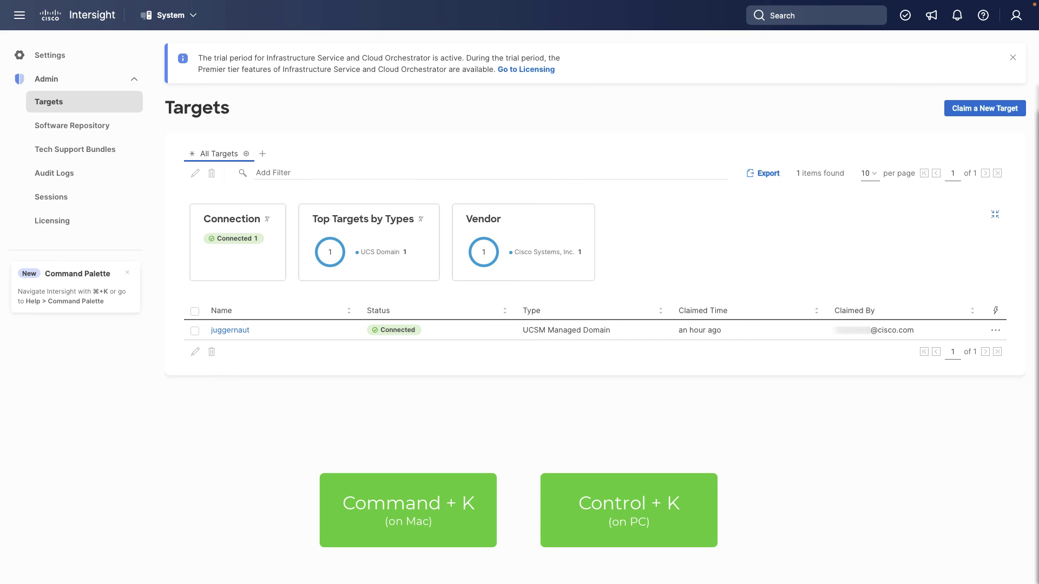
Jump to the Infrastructure Service dashboard by searching 'infra' in the quick navigation.
key(ctrl+k)
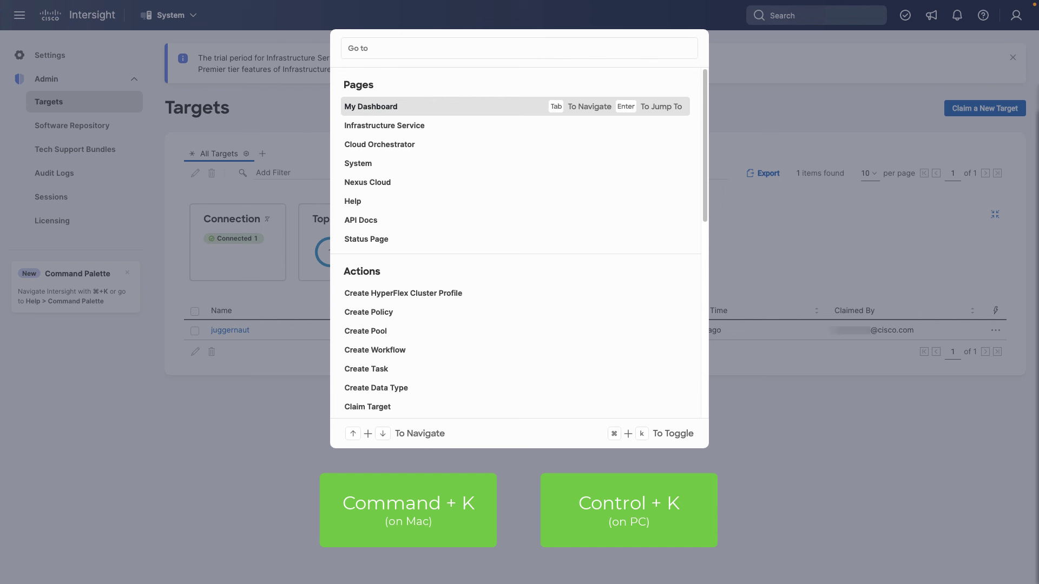
text(infra)
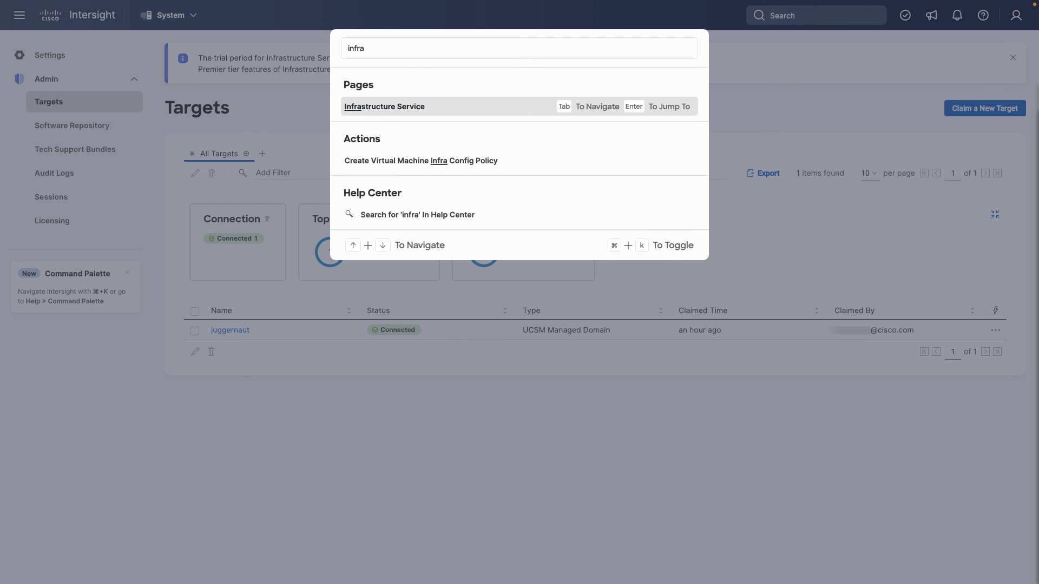
key(Return)
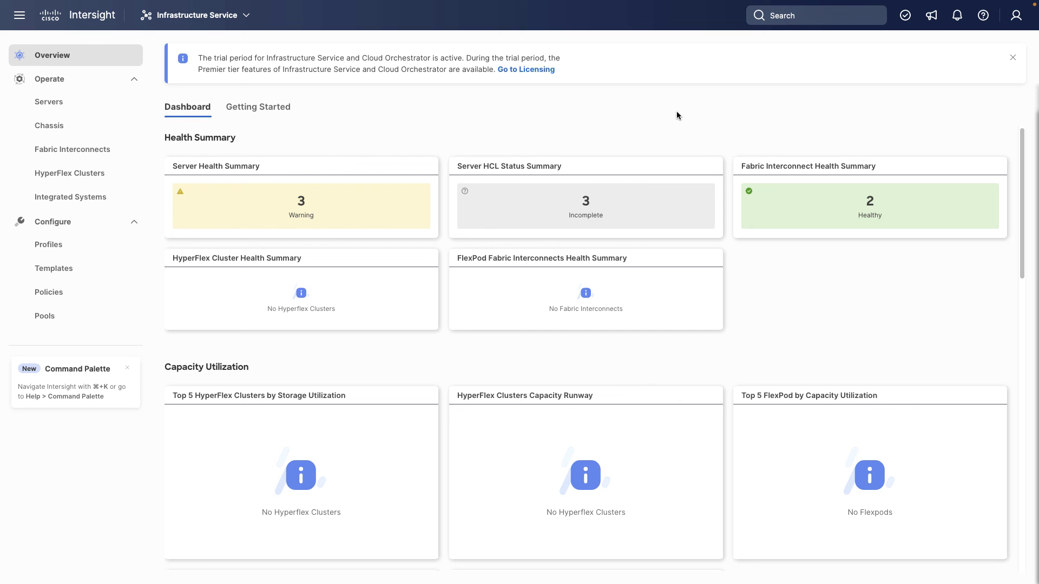
click(985, 21)
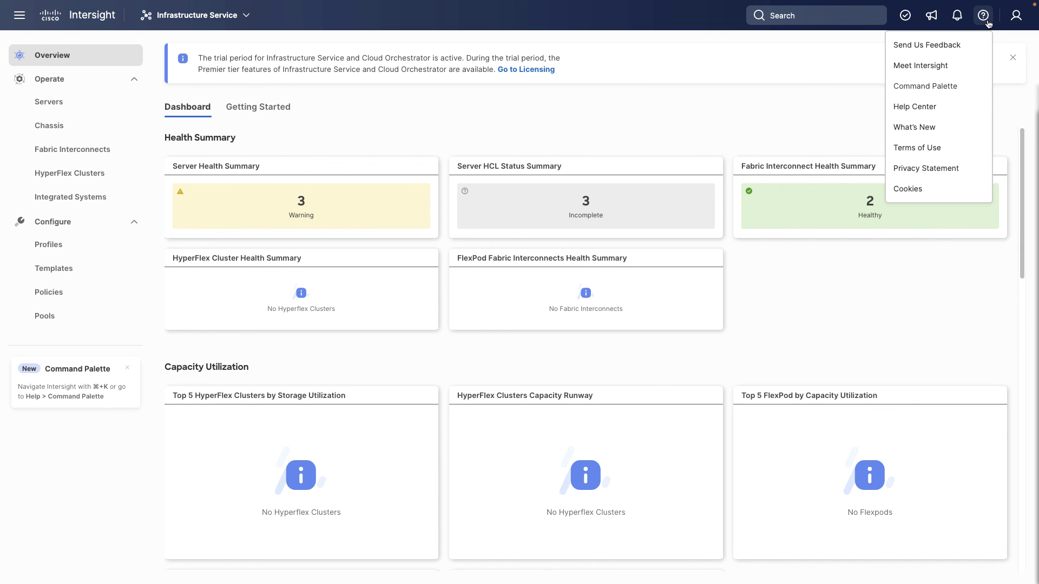
click(988, 23)
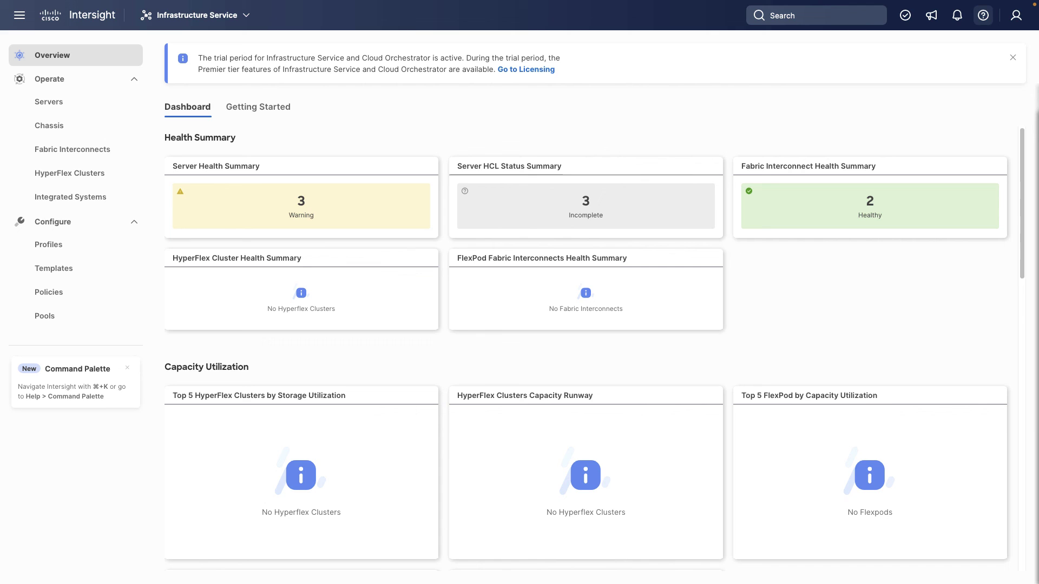